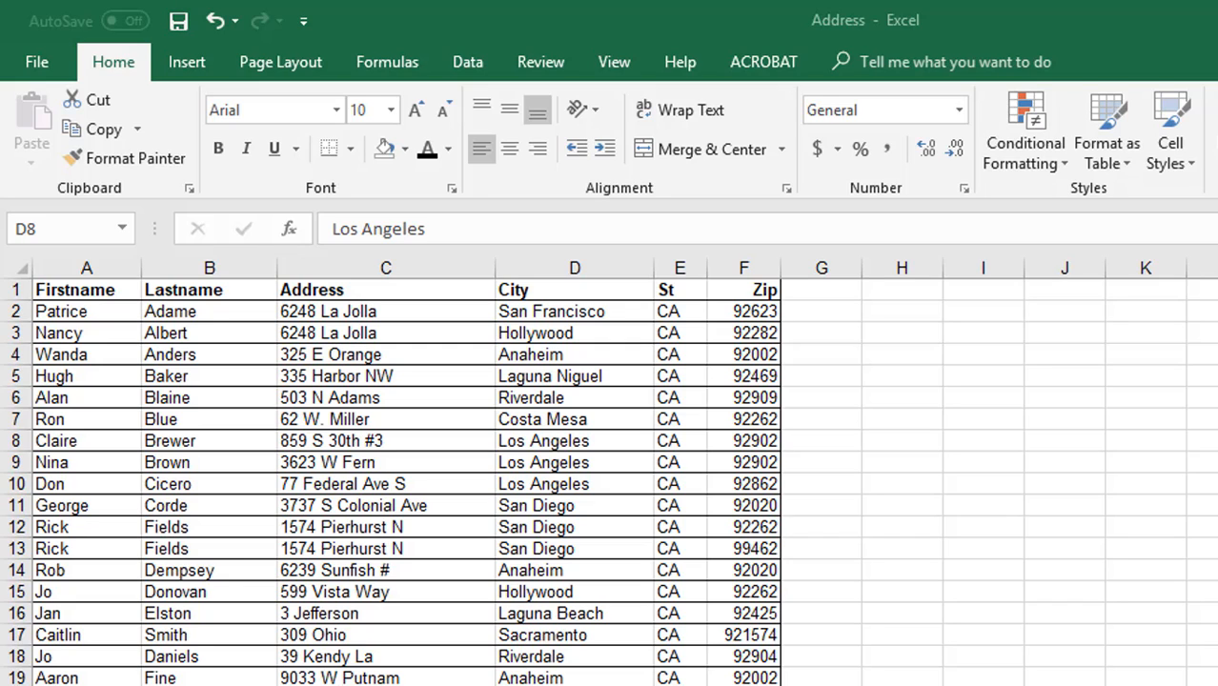
Step: Format the address list A1:F65 as a table with headers, using the White, Table Style Light 1 style
click(480, 417)
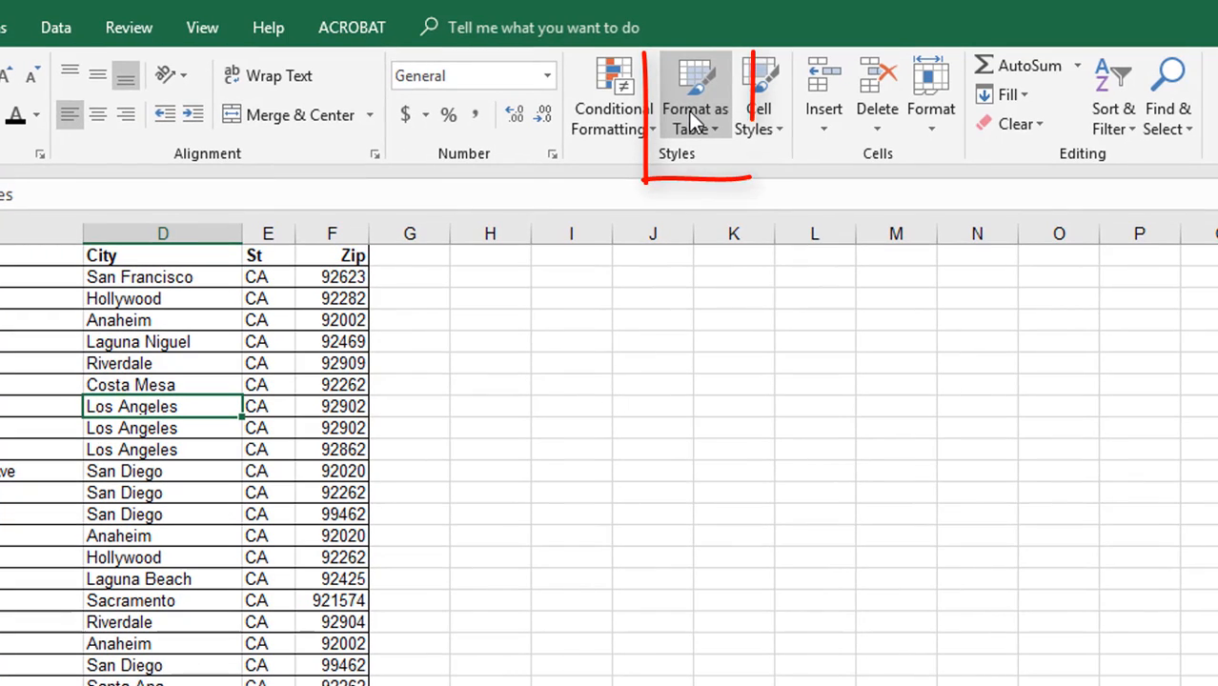
click(694, 119)
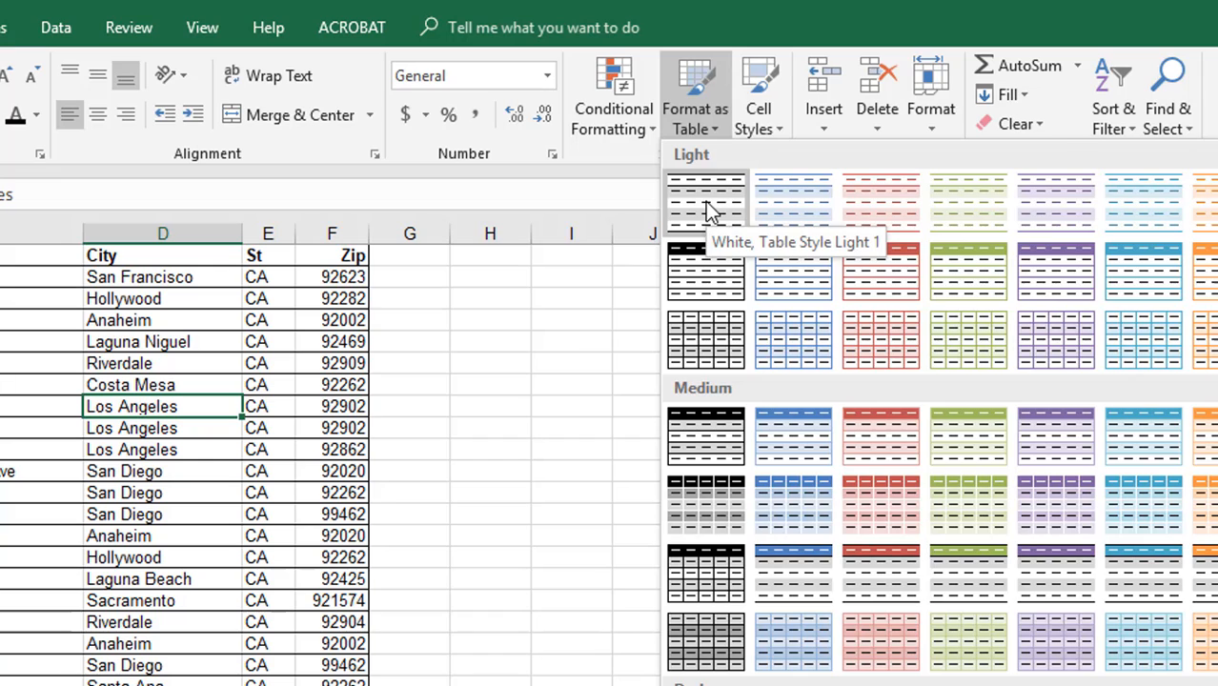
click(706, 203)
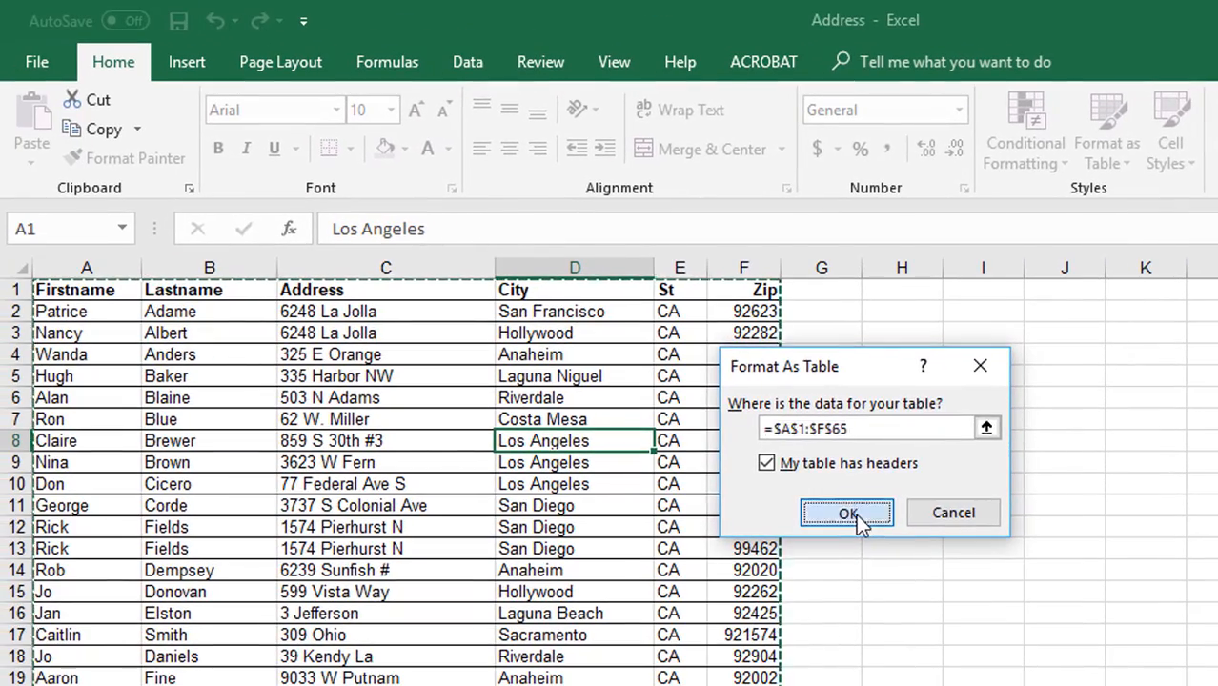
click(797, 511)
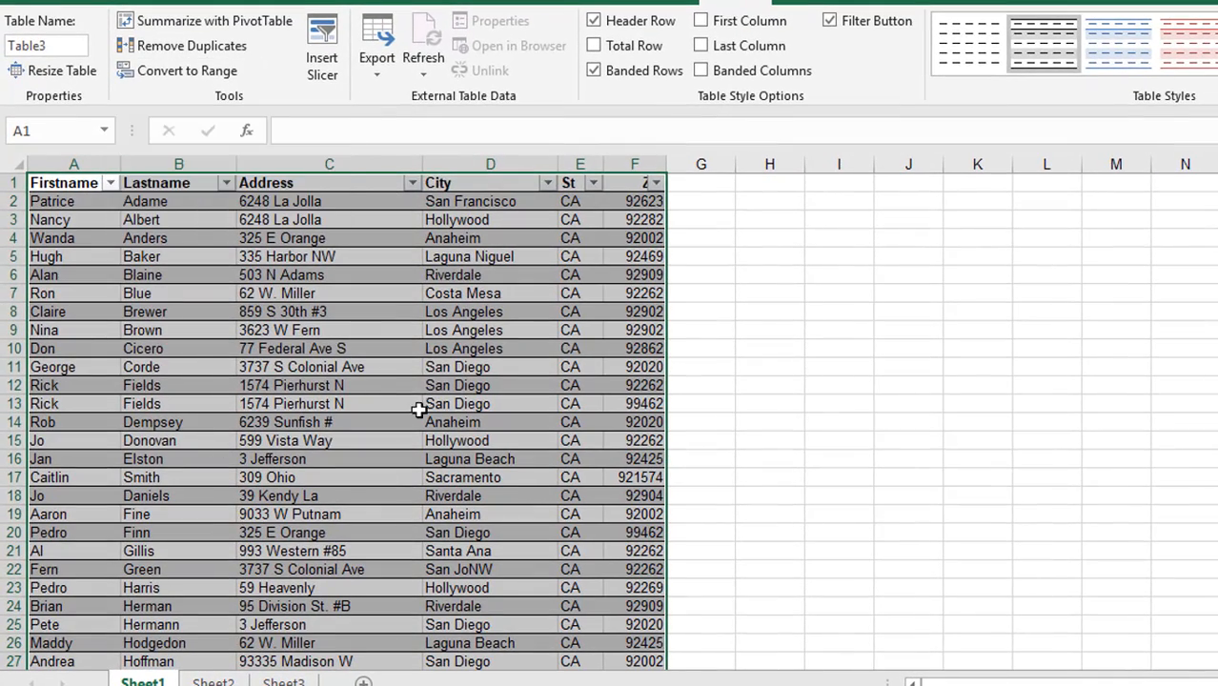
Step: Sort the table by the Address column from A to Z
click(386, 371)
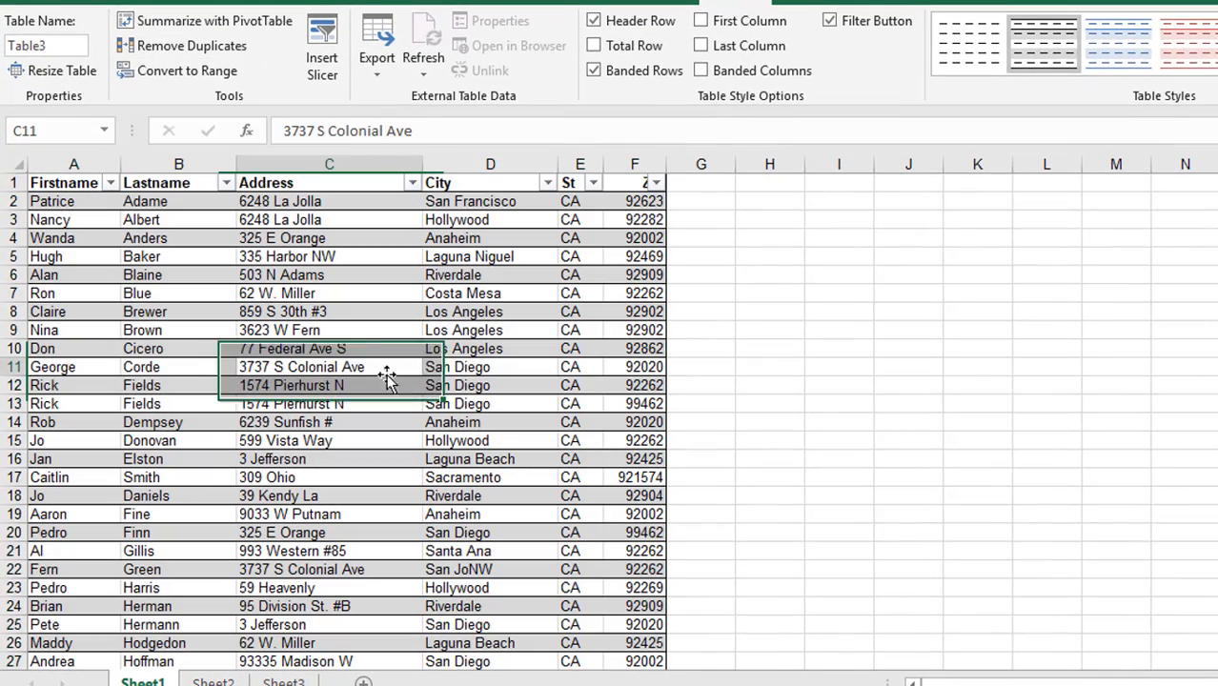
click(412, 183)
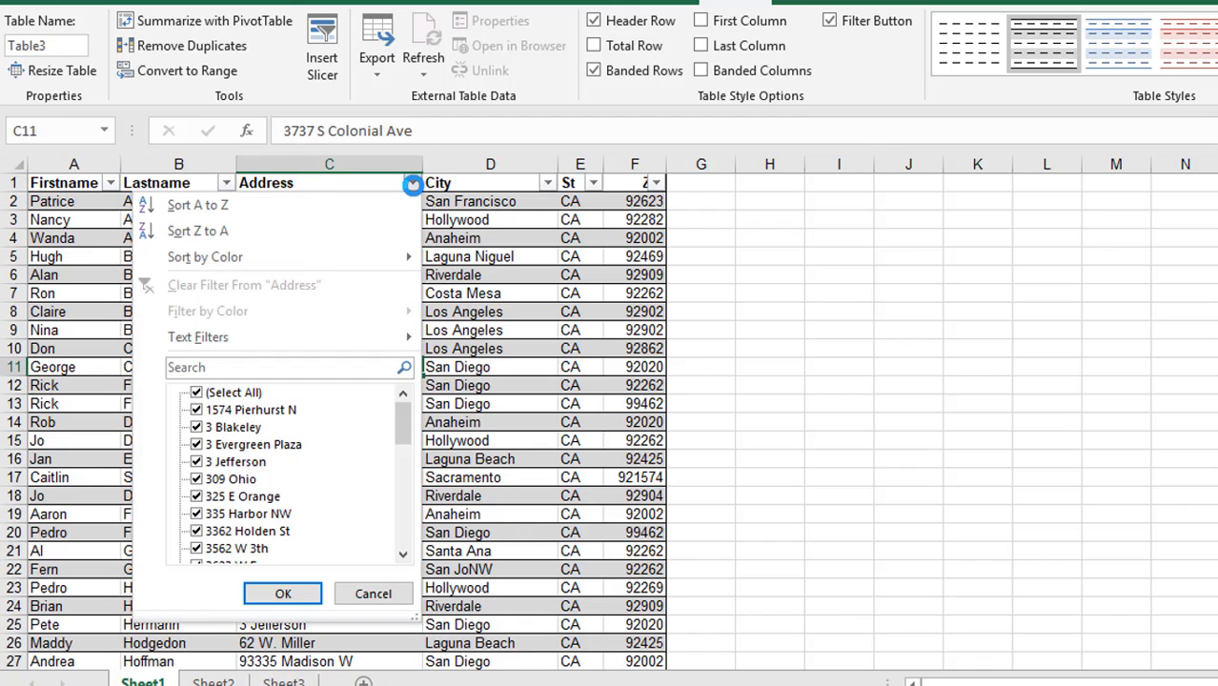
click(215, 208)
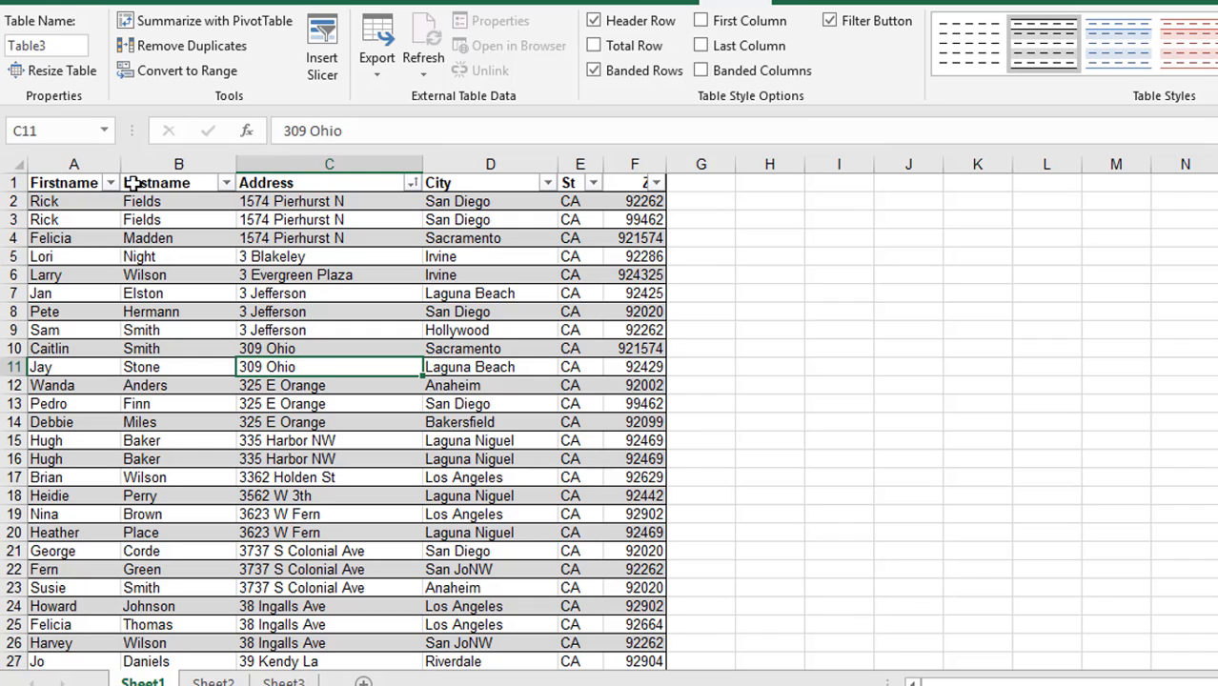
Step: Highlight duplicate values in the Firstname, Lastname and Address columns with Light Red Fill with Dark Red Text
drag(60, 169, 301, 190)
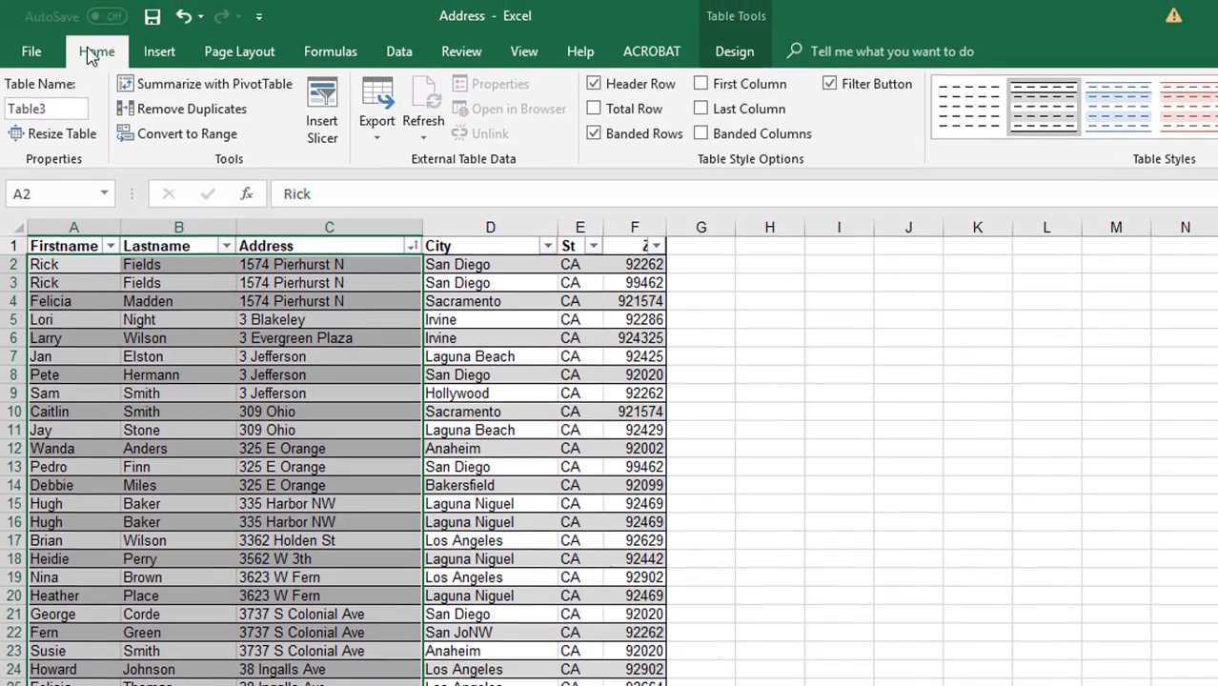
click(95, 53)
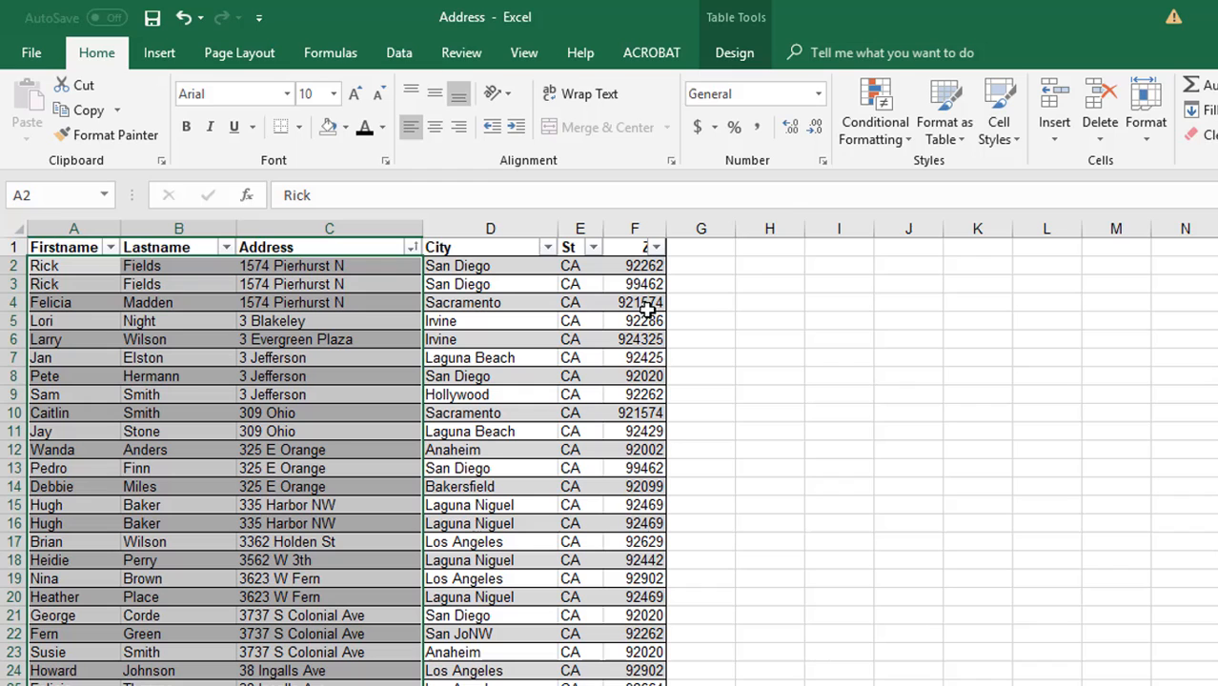
click(867, 139)
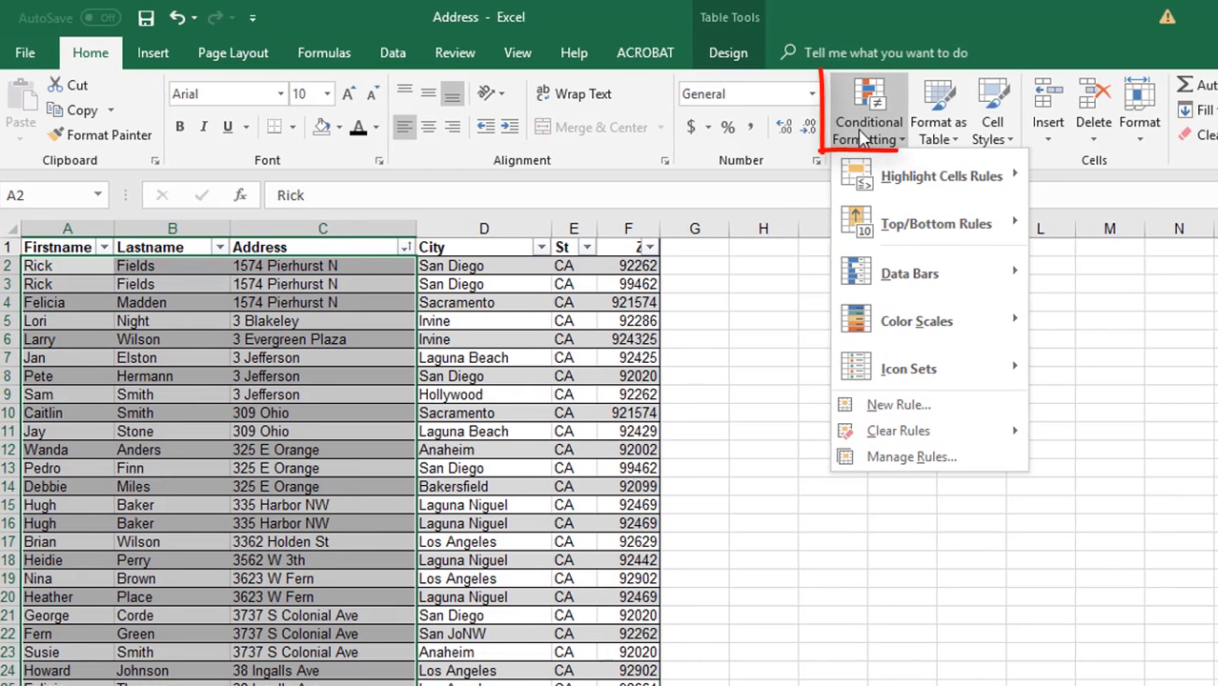
mouse_move(873, 181)
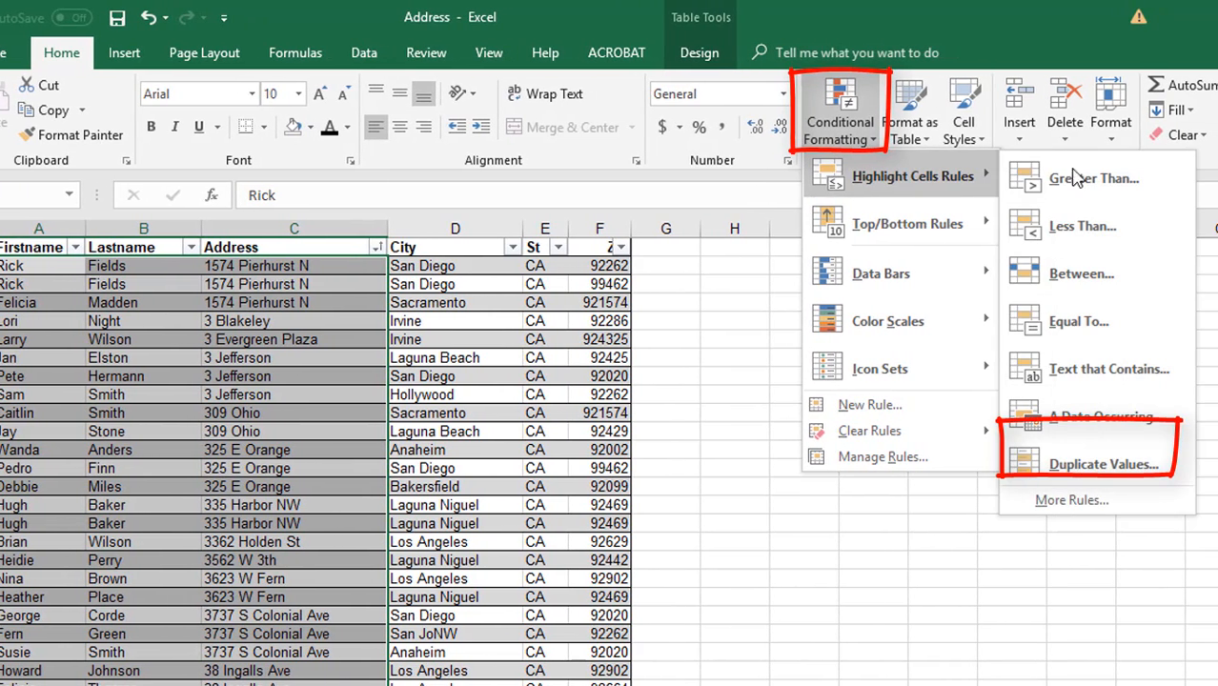
click(1055, 469)
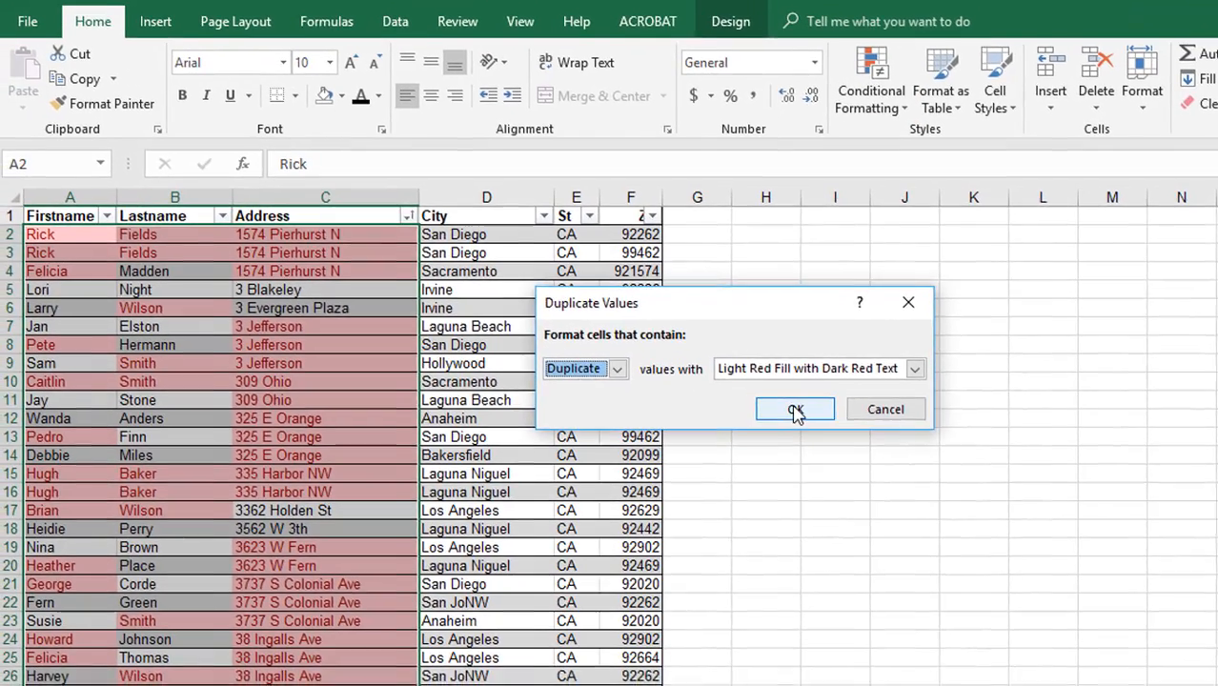
click(762, 436)
click(218, 372)
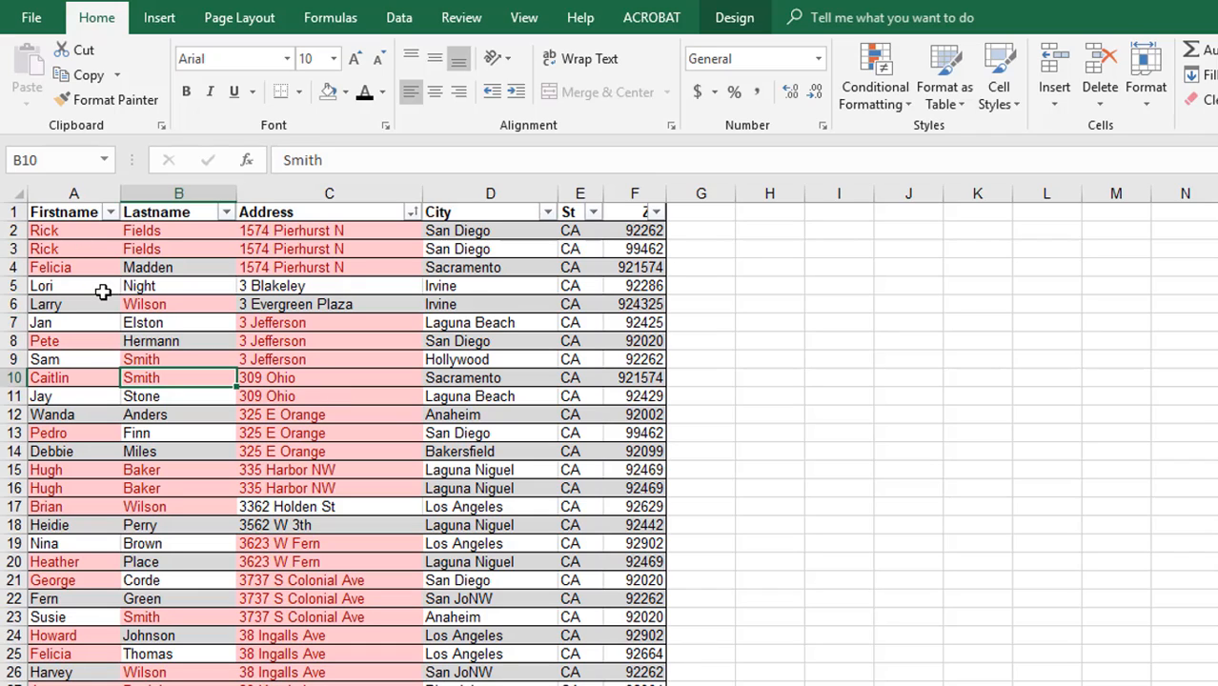
Step: Filter the Firstname, Lastname and Address columns by the light red cell color to show only rows highlighted in all three
click(110, 213)
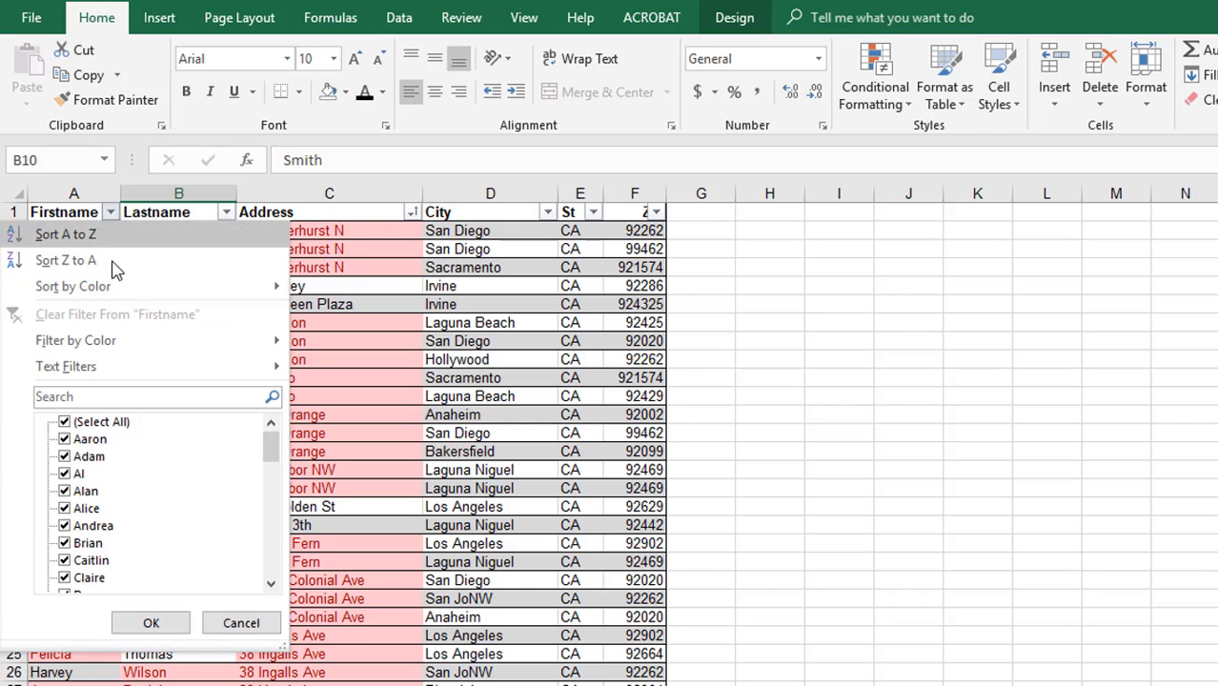
mouse_move(100, 349)
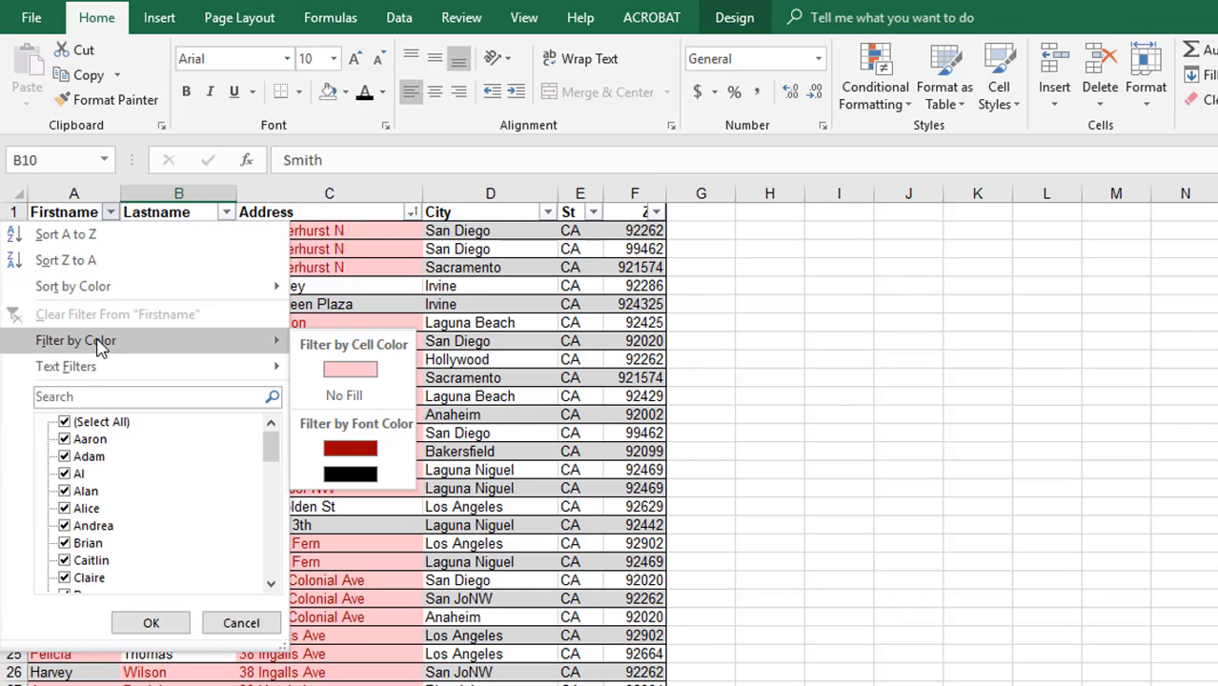
click(344, 372)
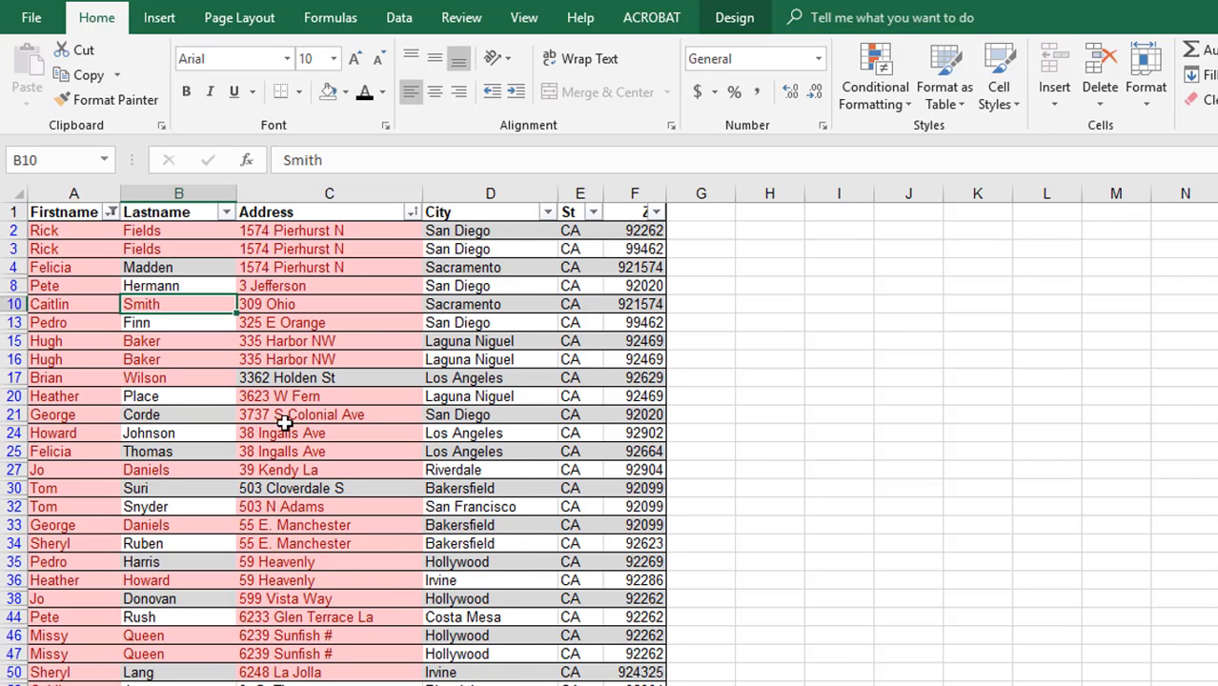
click(226, 212)
mouse_move(196, 341)
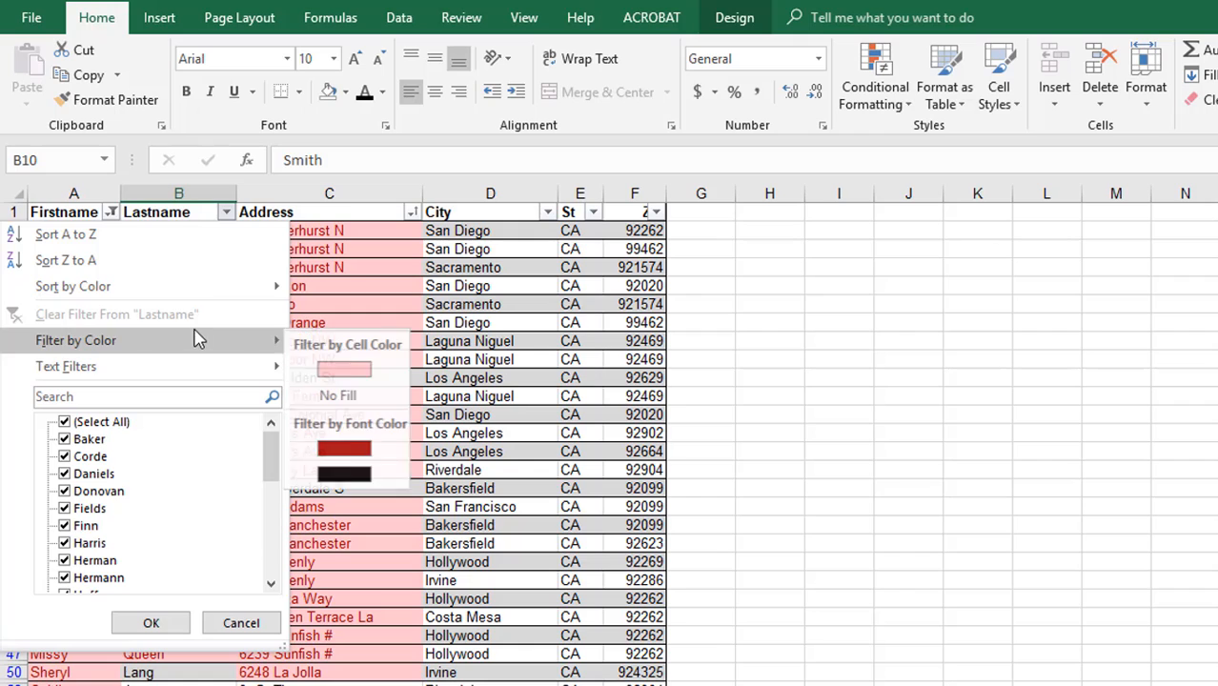
click(346, 372)
click(410, 212)
mouse_move(278, 340)
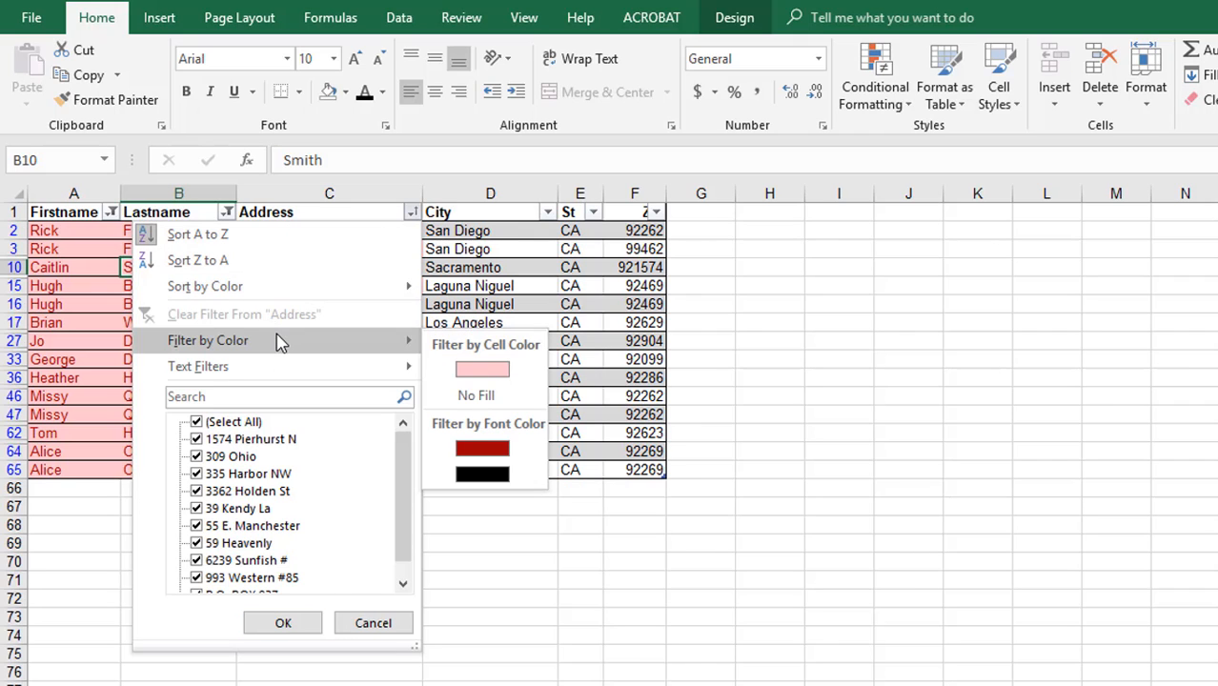
click(463, 364)
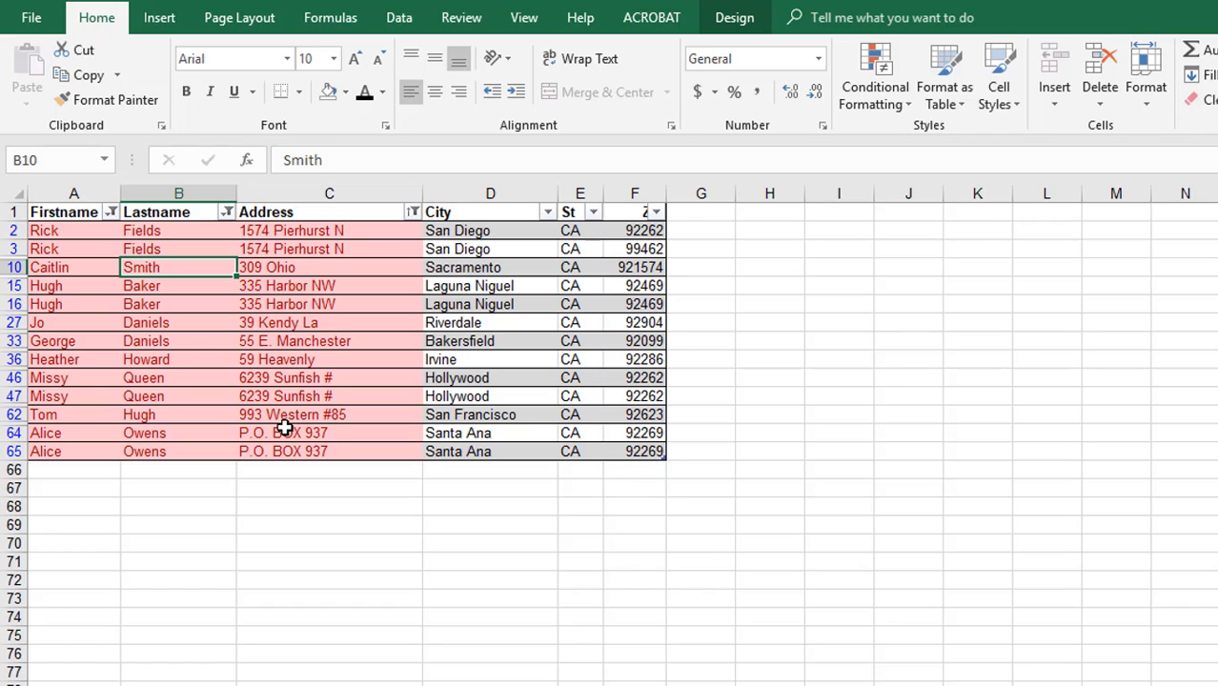
Step: Clear all color filters from the table so every row is listed again
click(275, 345)
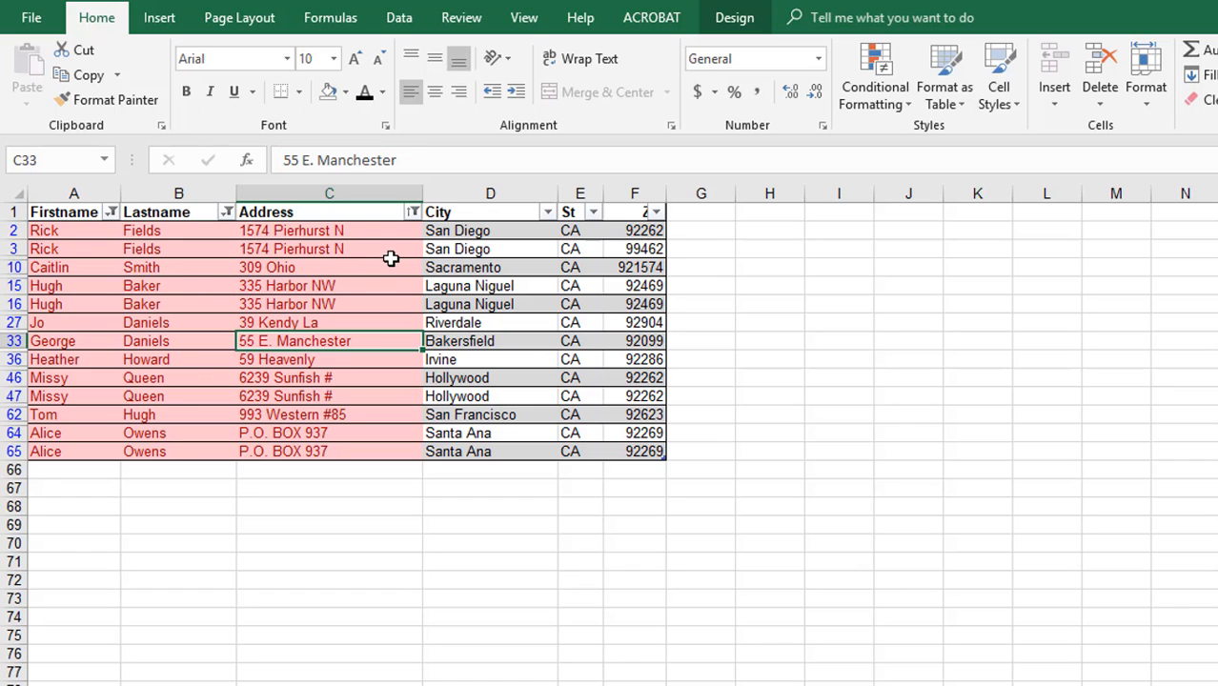
click(398, 19)
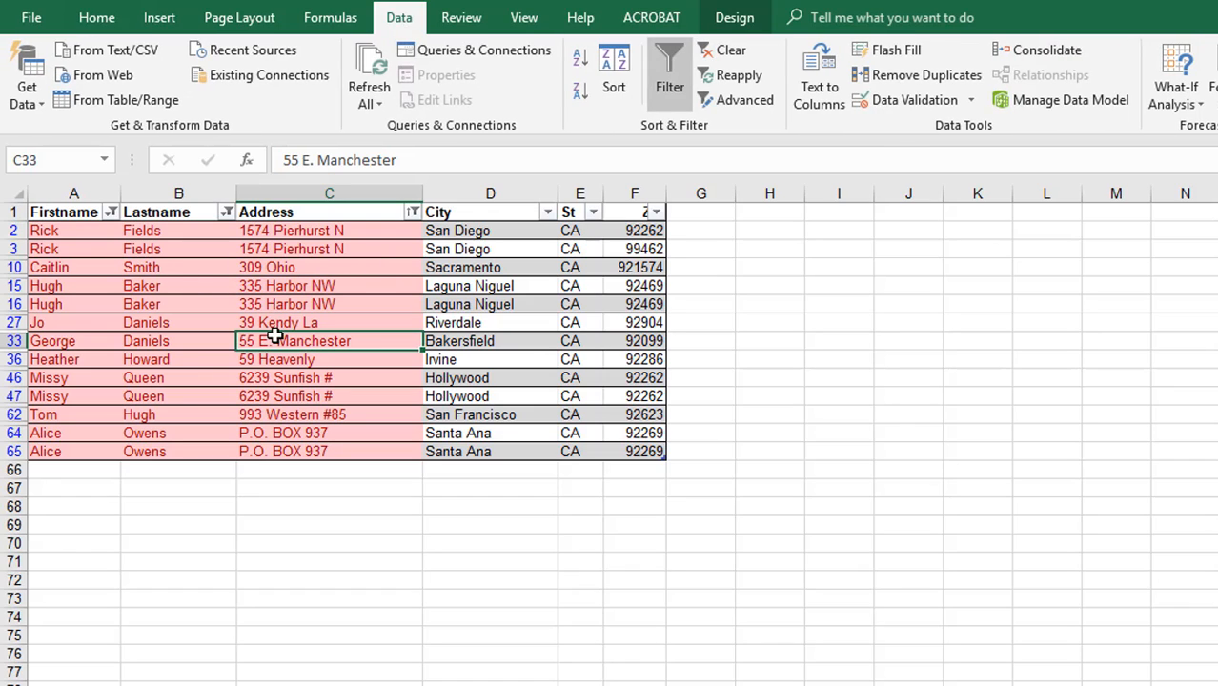
click(724, 49)
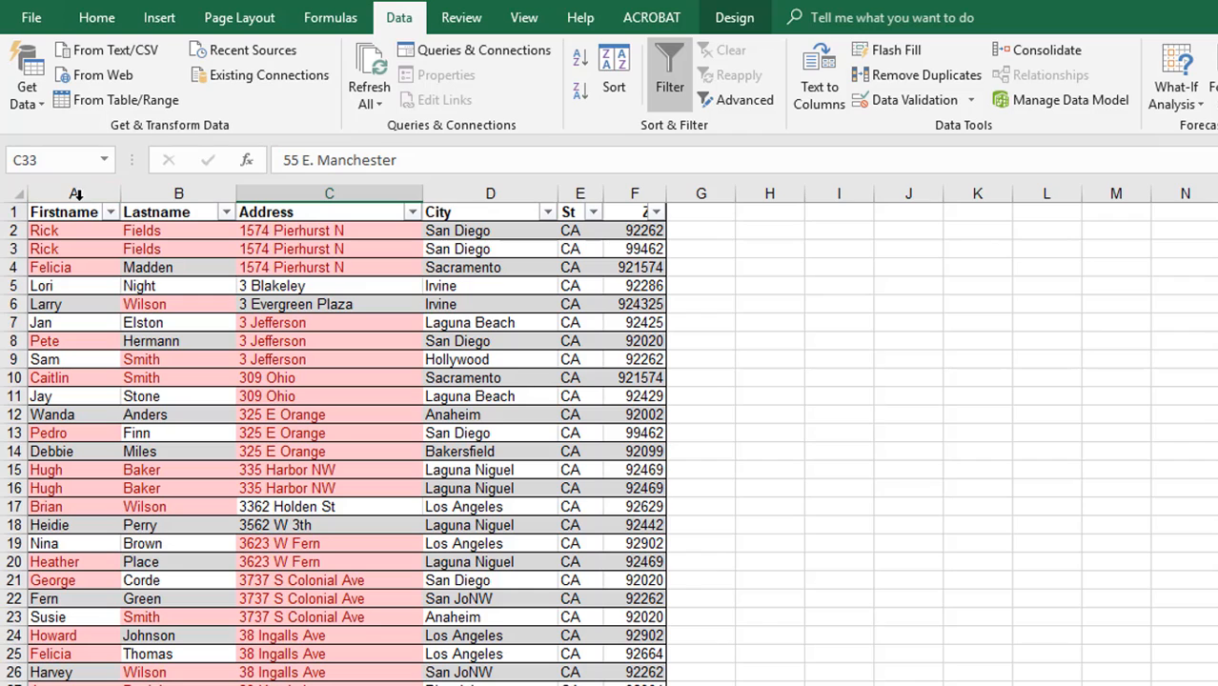
Step: Clear the conditional formatting rules from the Firstname, Lastname and Address columns
drag(74, 194, 313, 222)
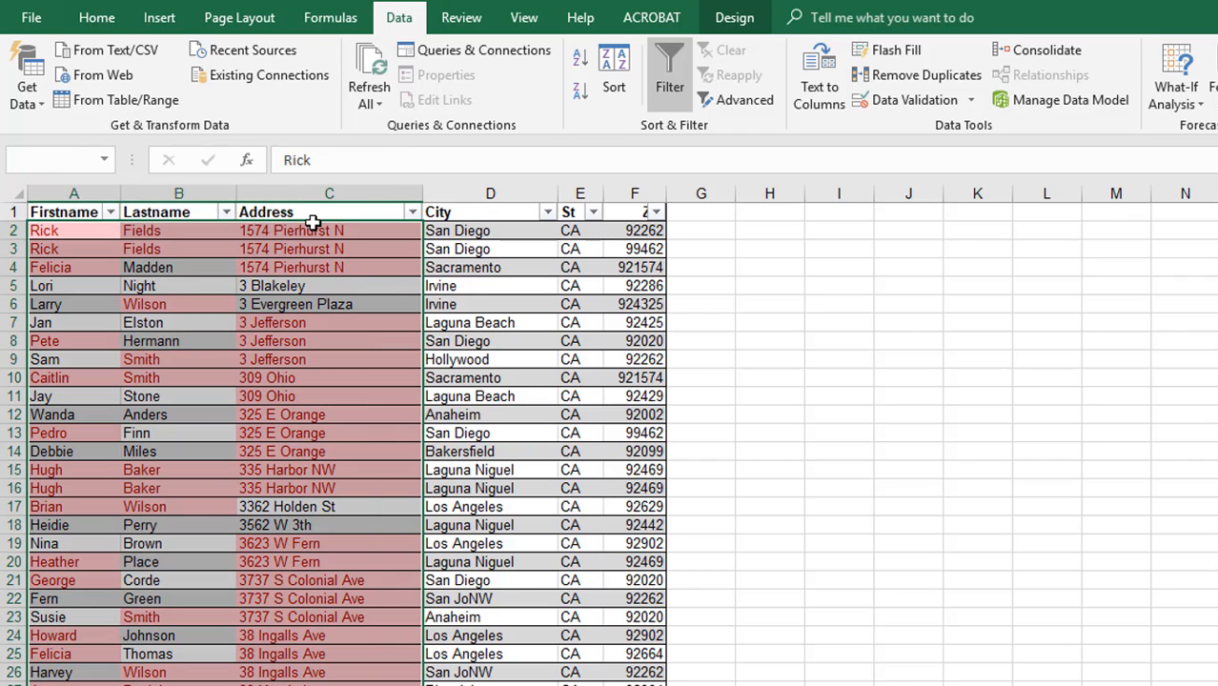
click(98, 20)
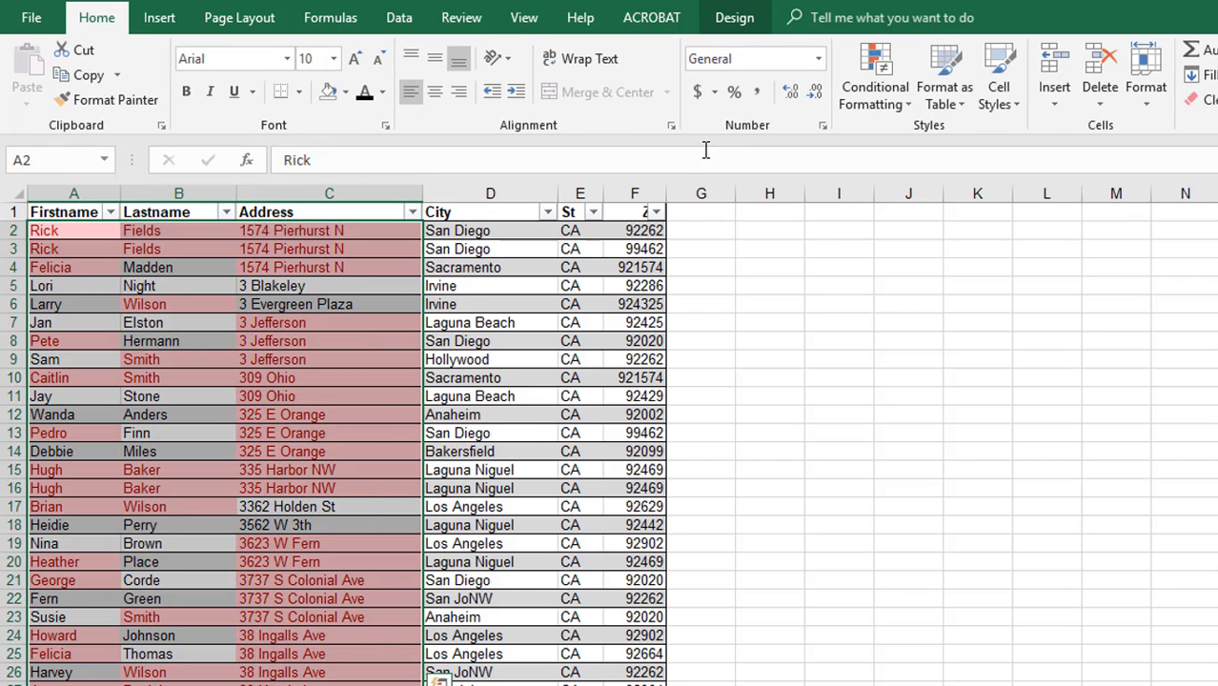
click(882, 93)
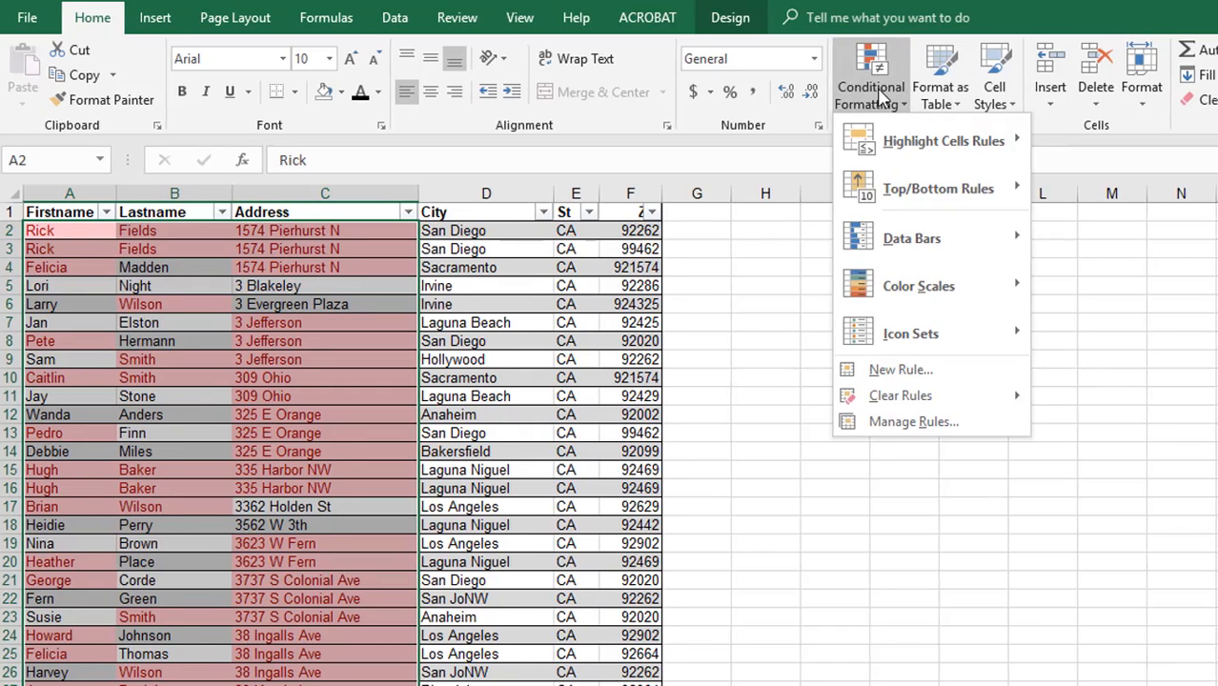
mouse_move(900, 396)
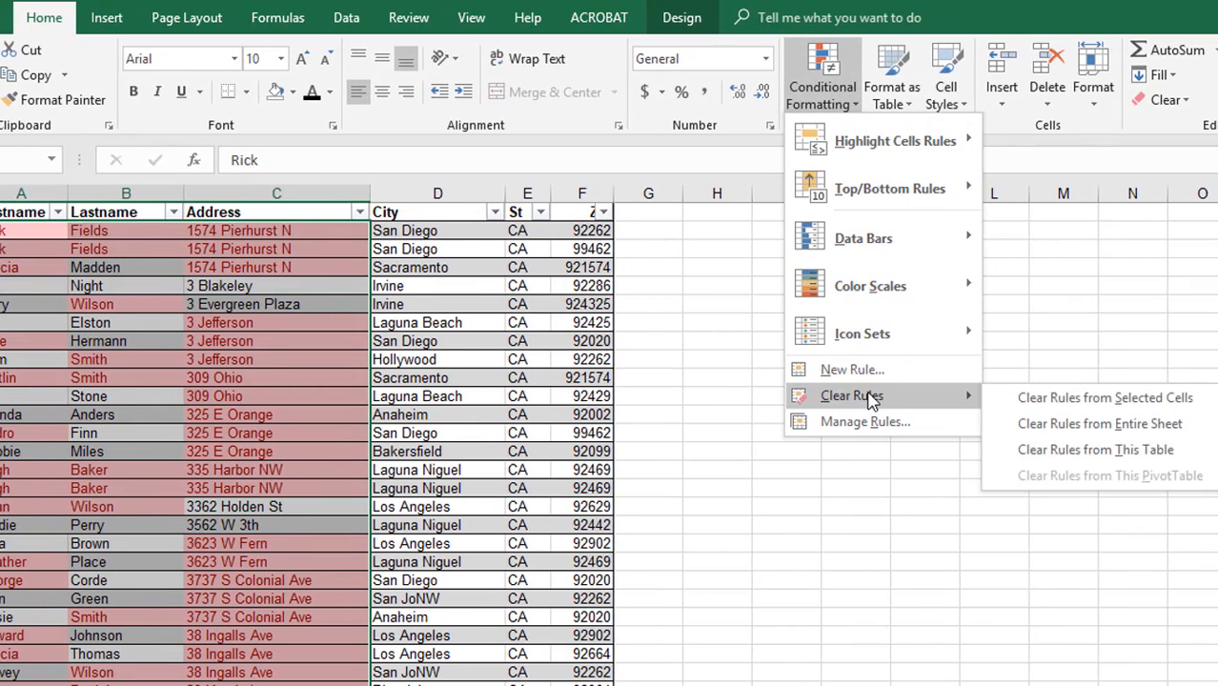
click(1092, 400)
click(206, 435)
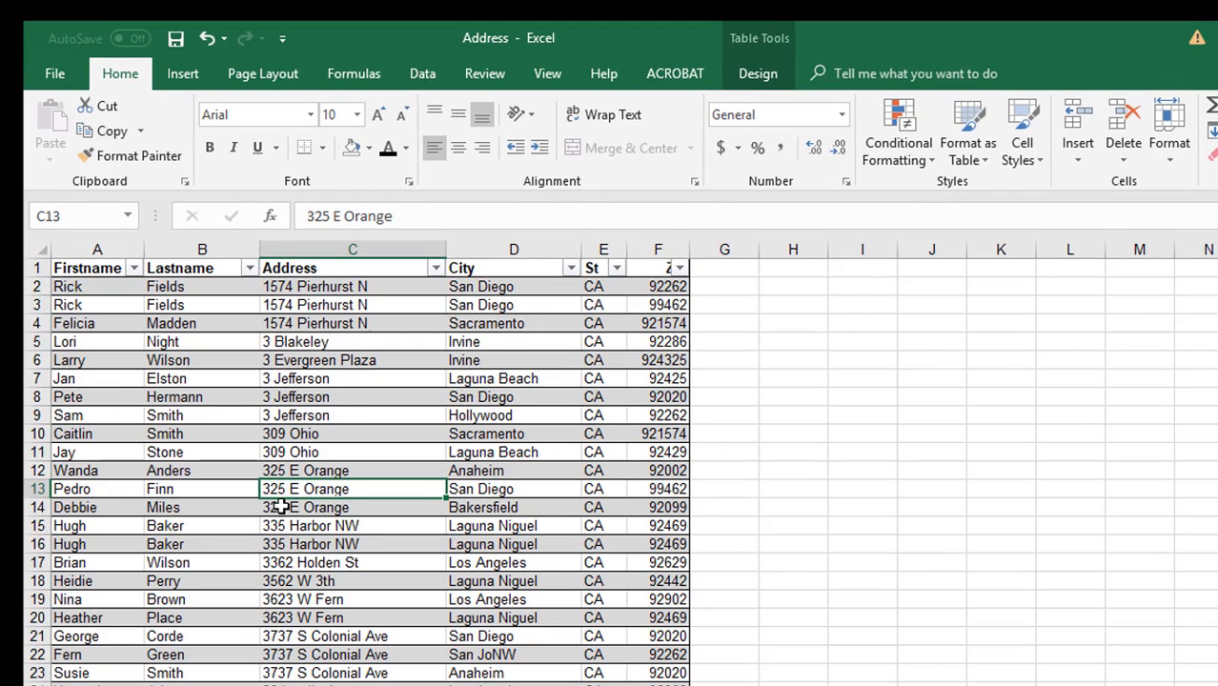
Step: Remove duplicate rows from the table, comparing the Firstname, Lastname, Address, City, St and Zip columns, with headers included
click(401, 453)
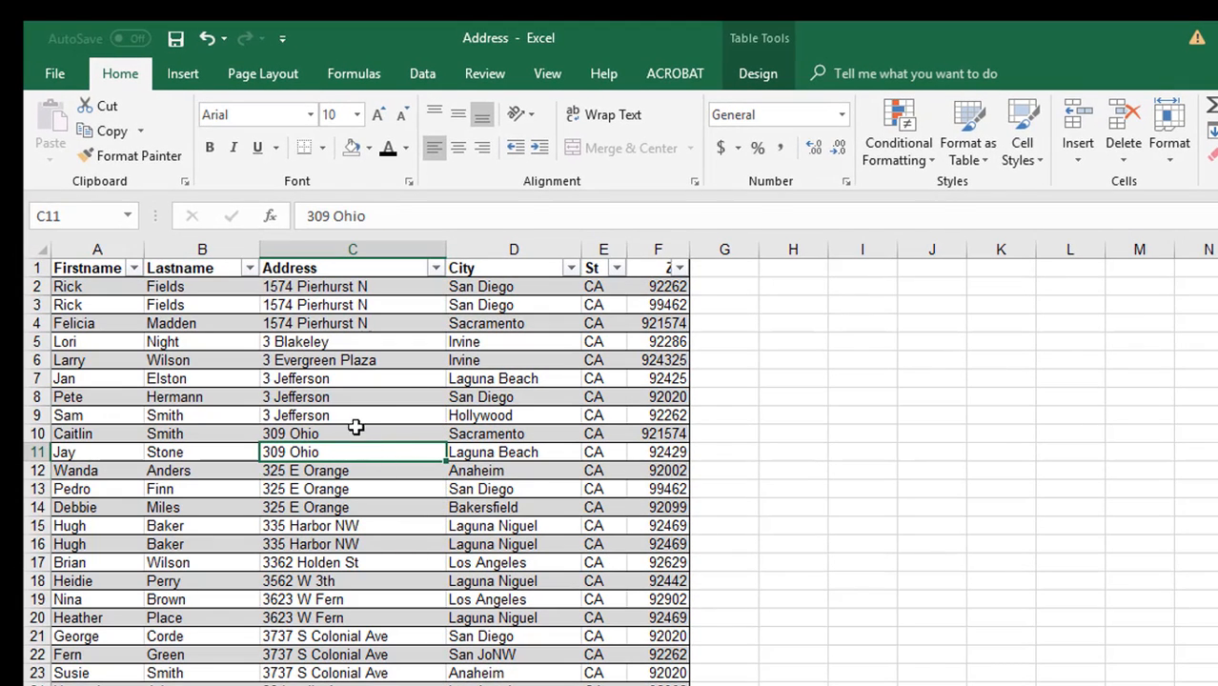
click(765, 76)
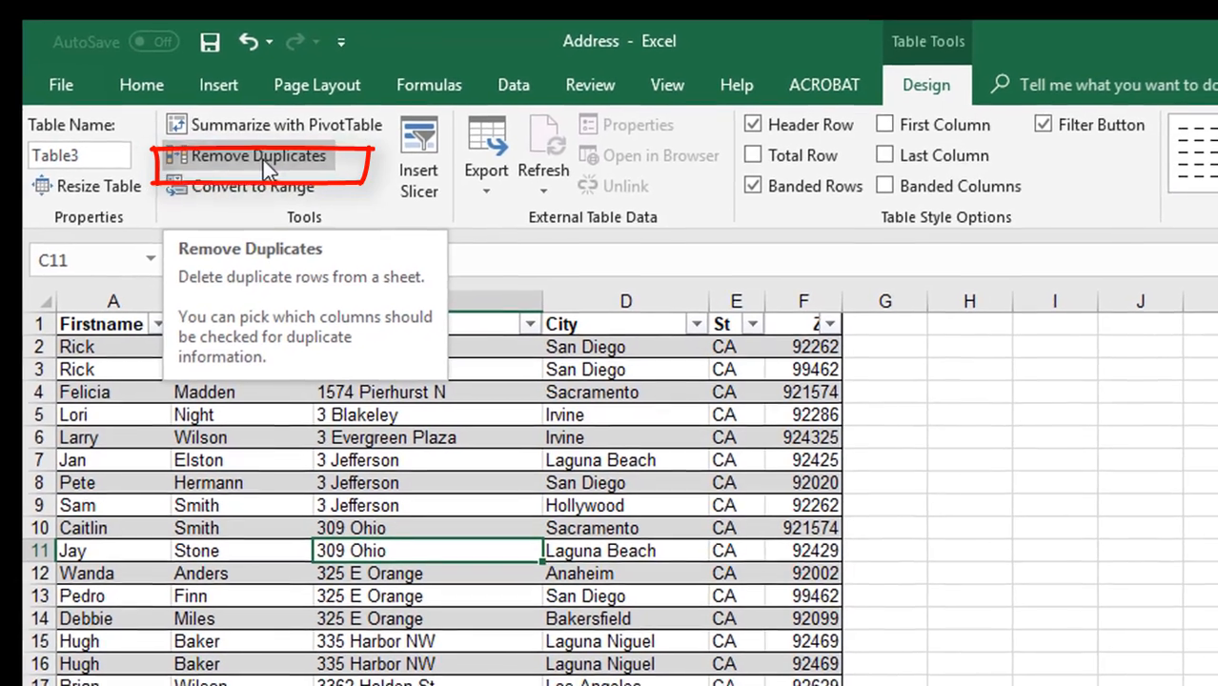
click(271, 168)
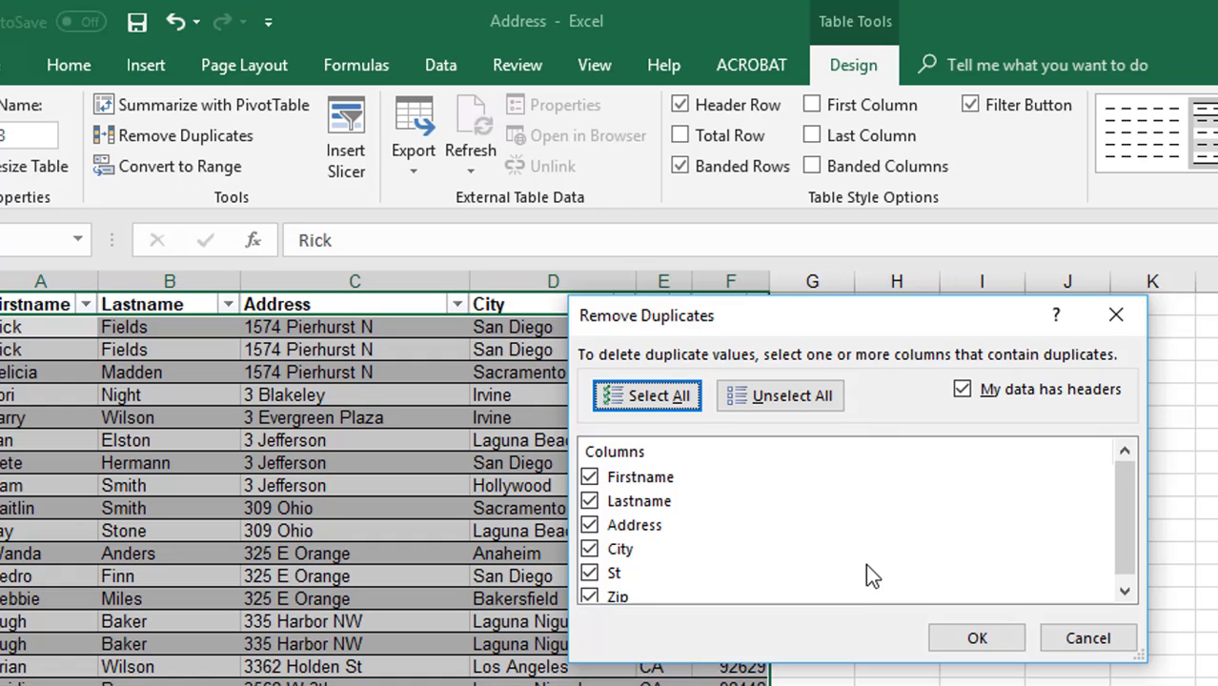
drag(1129, 542, 1123, 587)
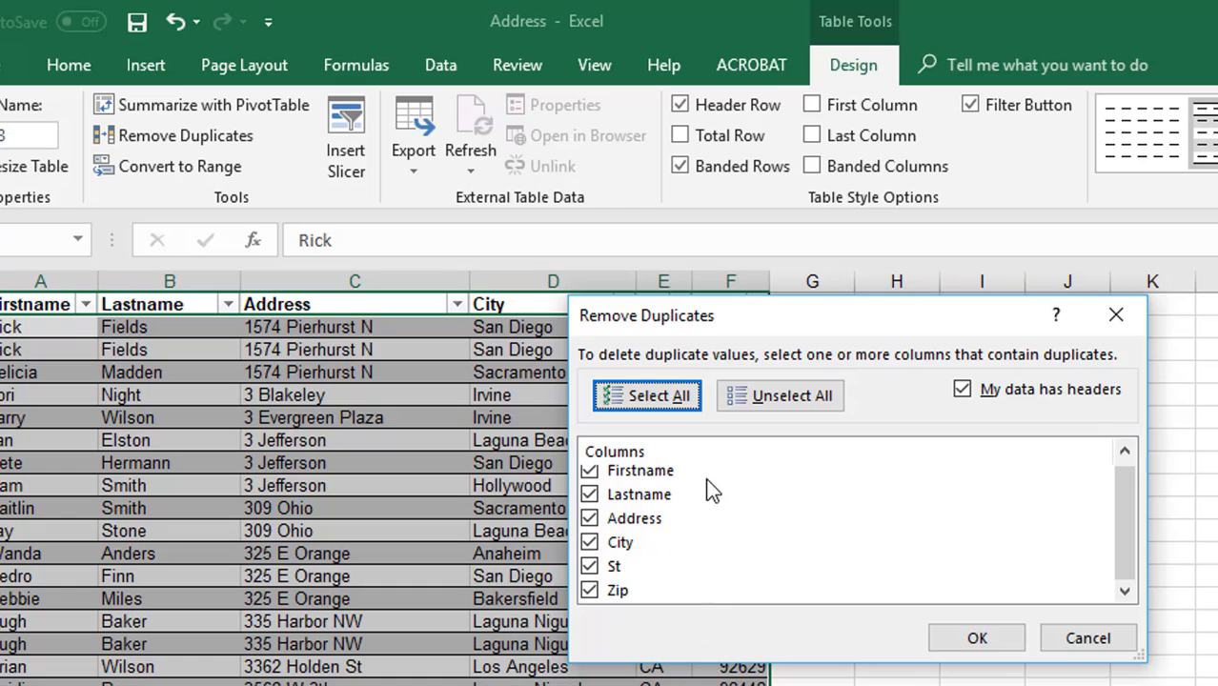
click(978, 637)
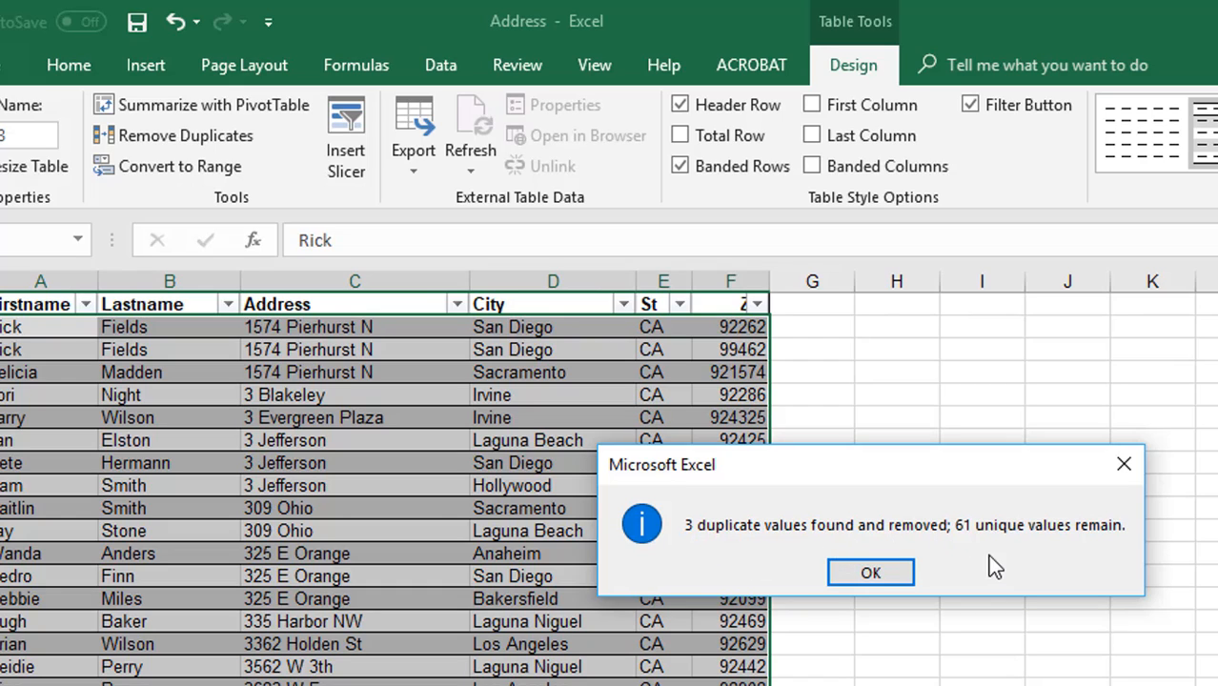
click(872, 575)
click(354, 531)
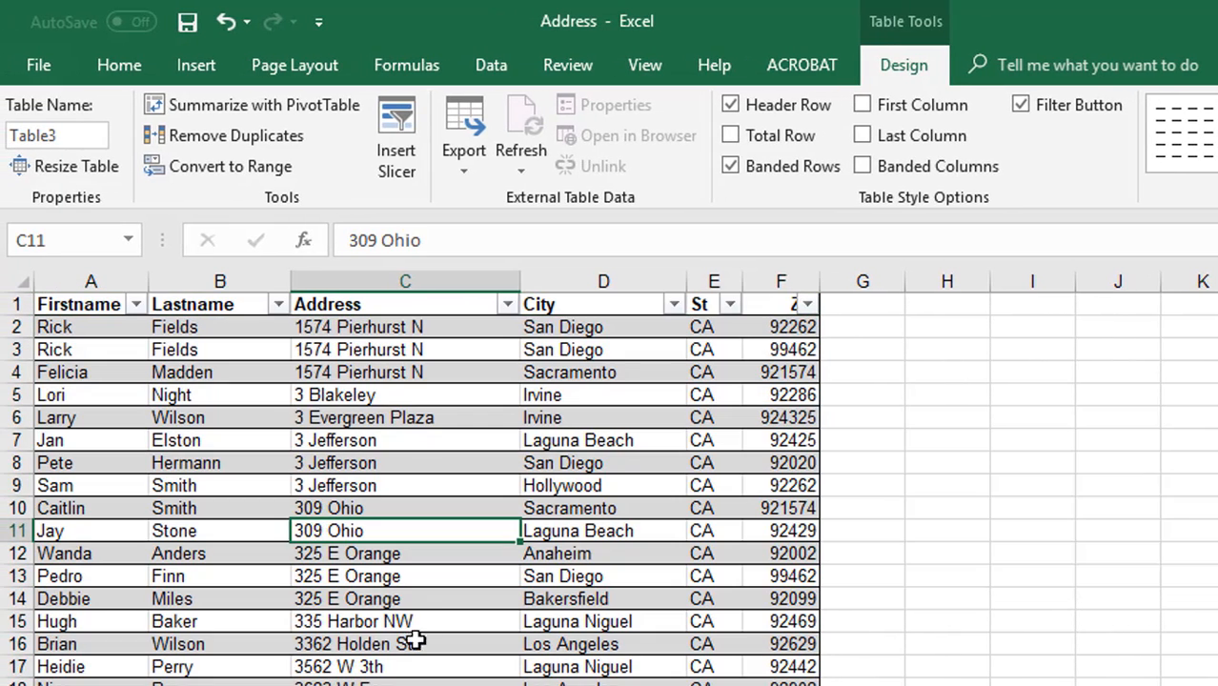
click(429, 599)
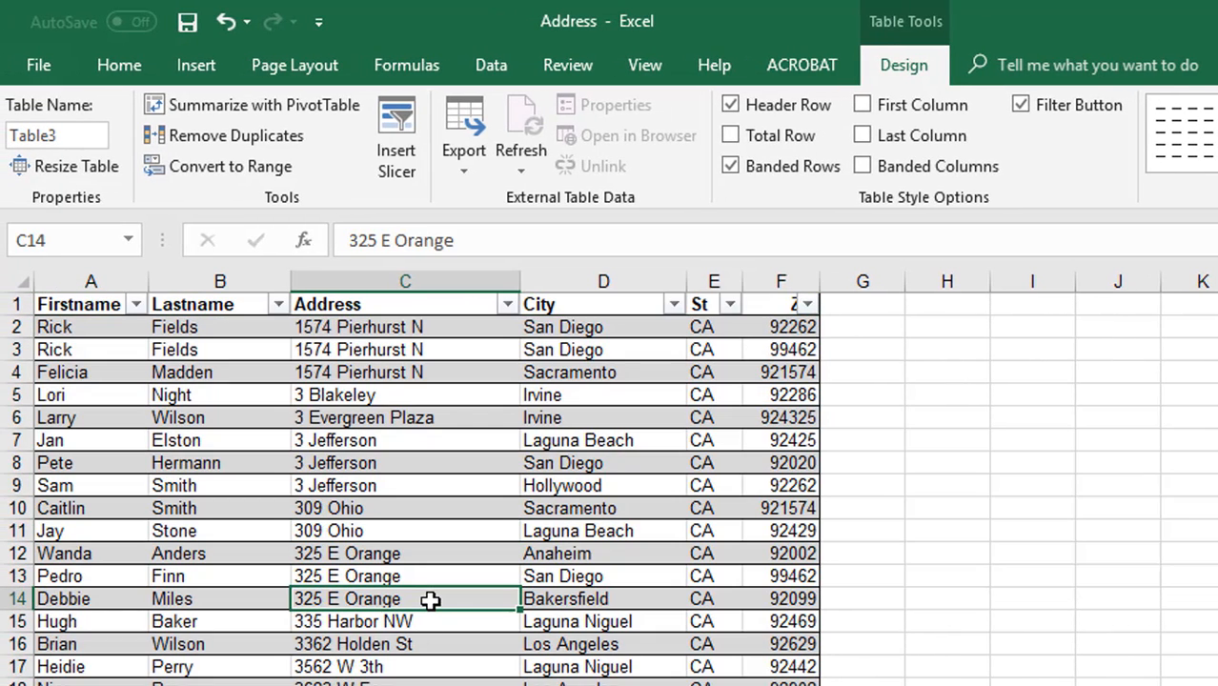